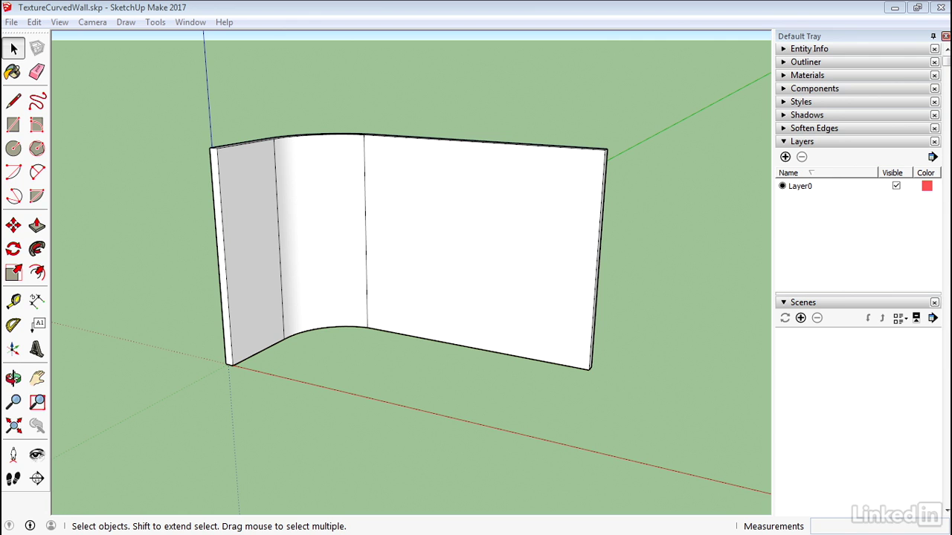
{"action": "key", "text": "o"}
{"action": "left_click_drag", "start_coordinate": [457, 186], "coordinate": [446, 349]}
{"action": "key", "text": "space"}
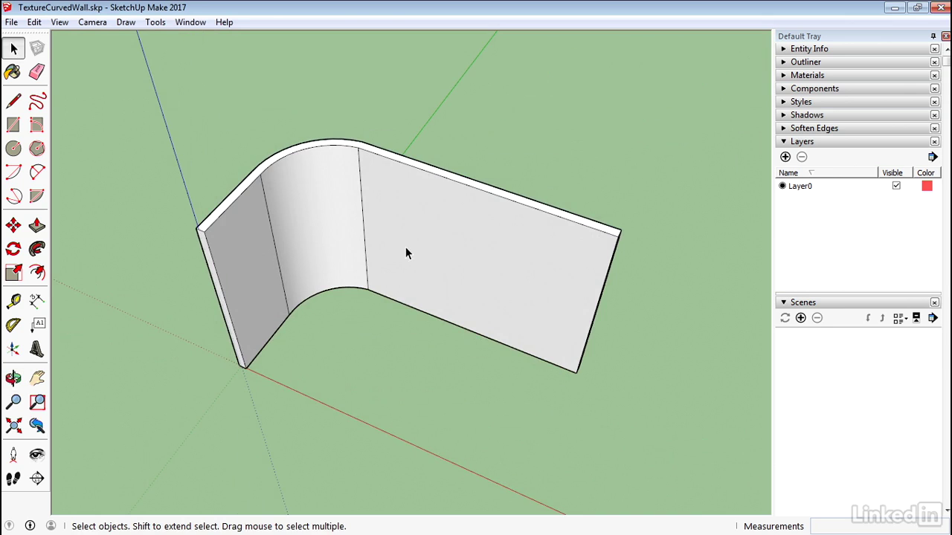
{"action": "key", "text": "o"}
{"action": "left_click_drag", "start_coordinate": [325, 253], "coordinate": [325, 57]}
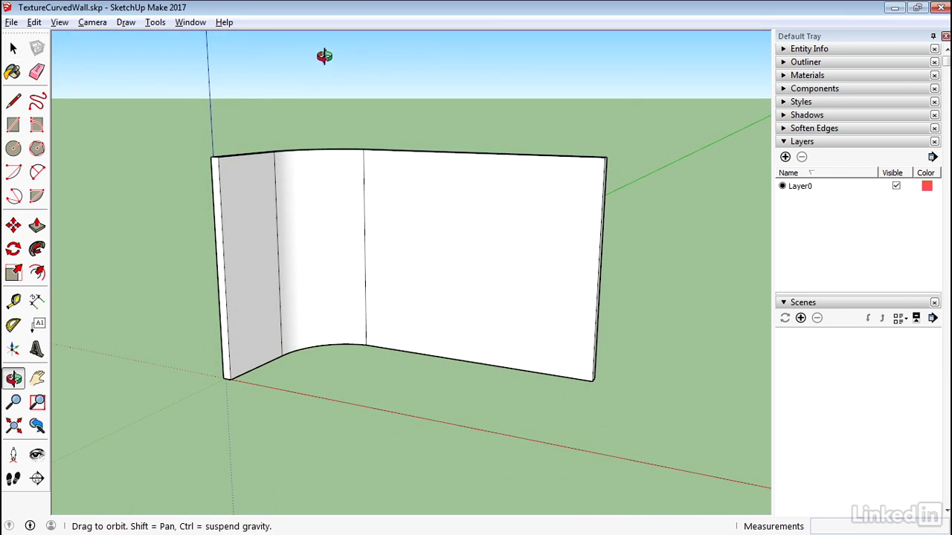
{"action": "key", "text": "space"}
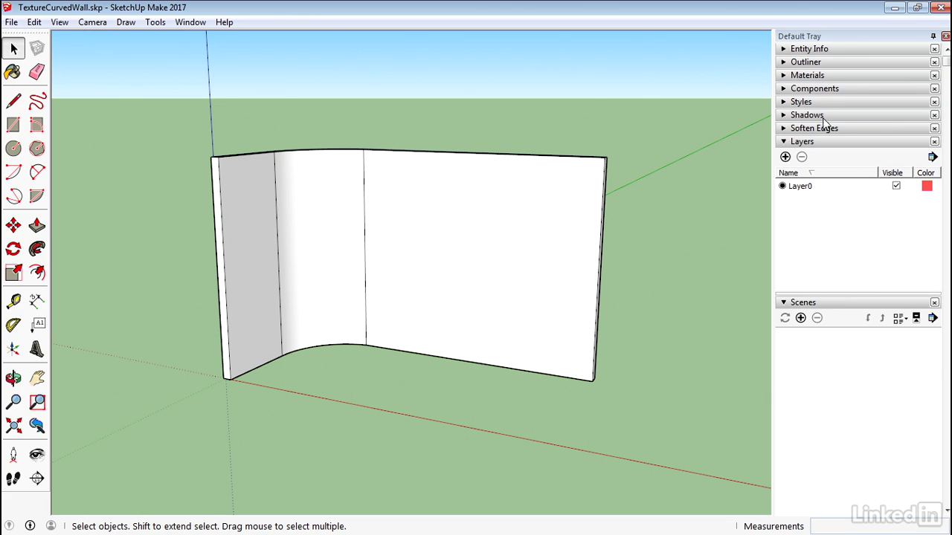
Paint the wall's long flat, curved and short flat front faces with Brick Tumbled from the Brick, Cladding and Siding materials
{"action": "left_click", "coordinate": [795, 79]}
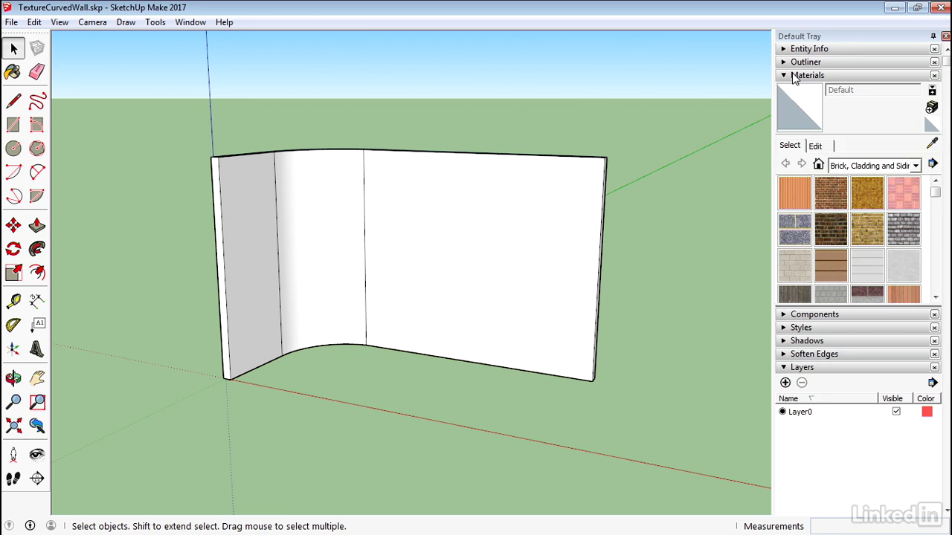
{"action": "left_click", "coordinate": [848, 166]}
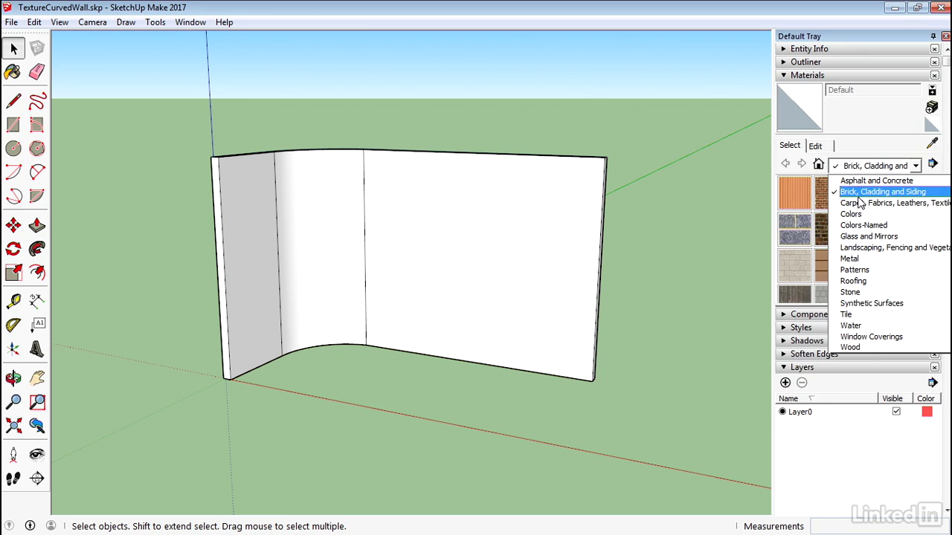
{"action": "left_click", "coordinate": [859, 194]}
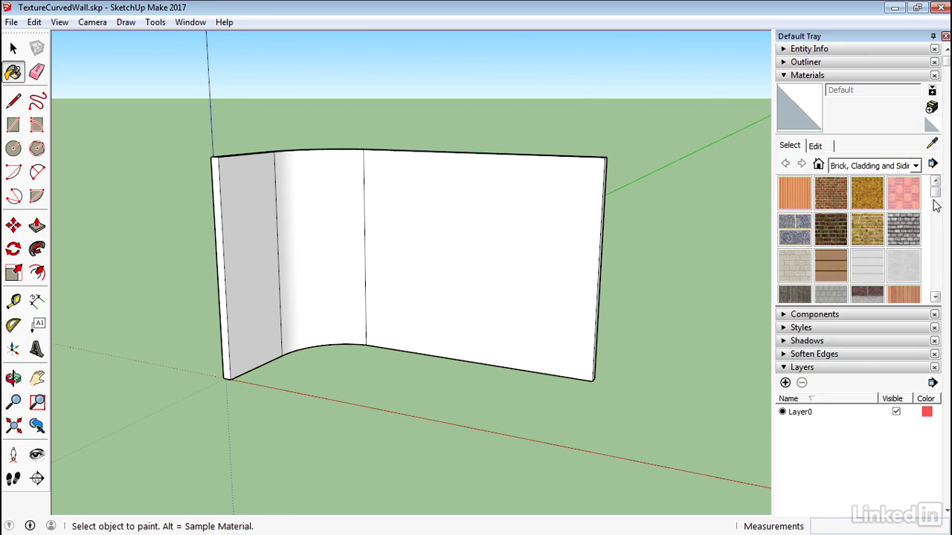
{"action": "left_click", "coordinate": [902, 229]}
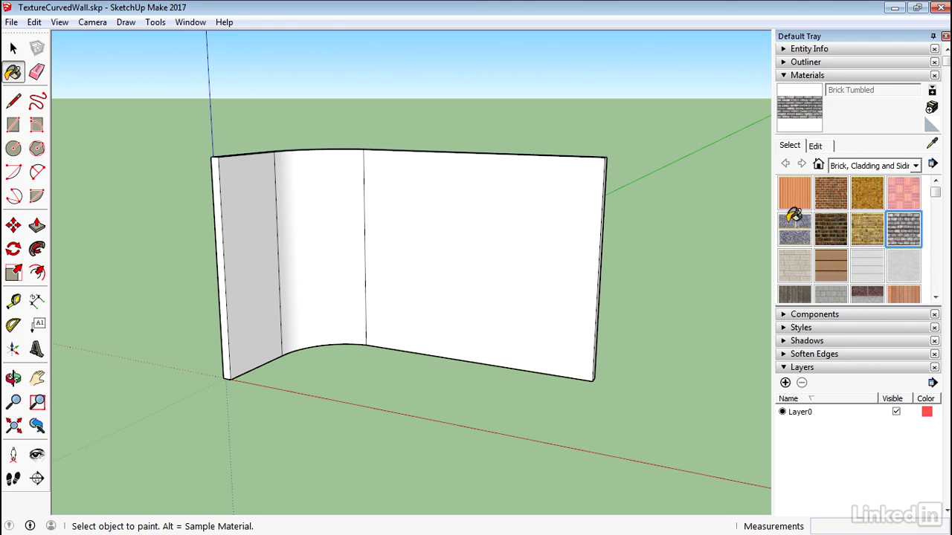
{"action": "left_click", "coordinate": [534, 181]}
{"action": "left_click", "coordinate": [334, 180]}
{"action": "left_click", "coordinate": [264, 202]}
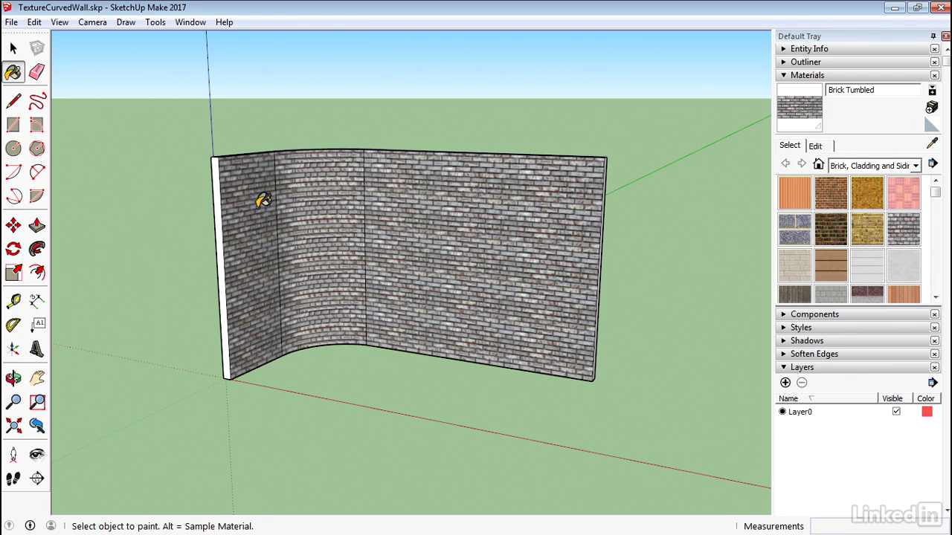
{"action": "key", "text": "space"}
Enter texture positioning on the wall's long flat brick face, accept the texture placement and deselect the face
{"action": "middle_click_drag", "start_coordinate": [137, 181], "coordinate": [157, 281]}
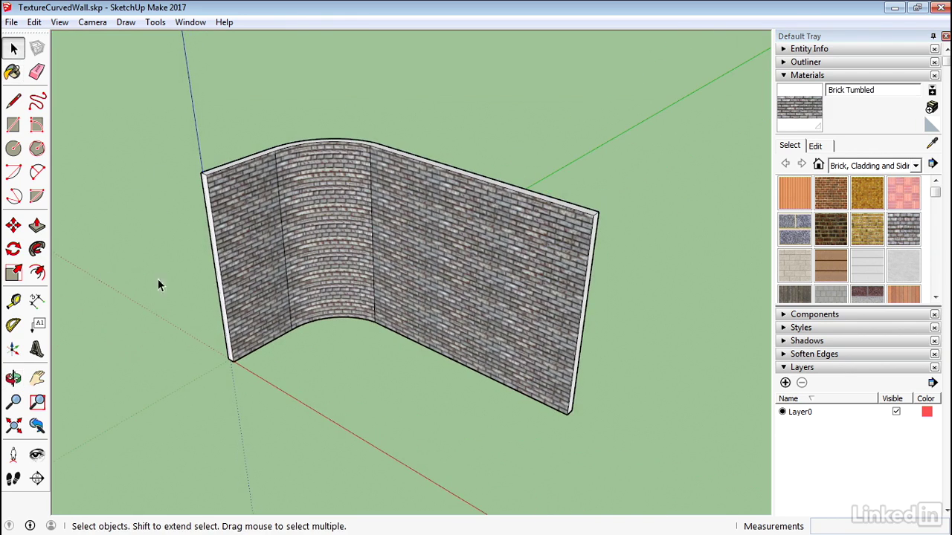
{"action": "scroll", "coordinate": [294, 274], "scroll_direction": "up", "scroll_amount": 3}
{"action": "middle_click_drag", "start_coordinate": [349, 261], "coordinate": [370, 145]}
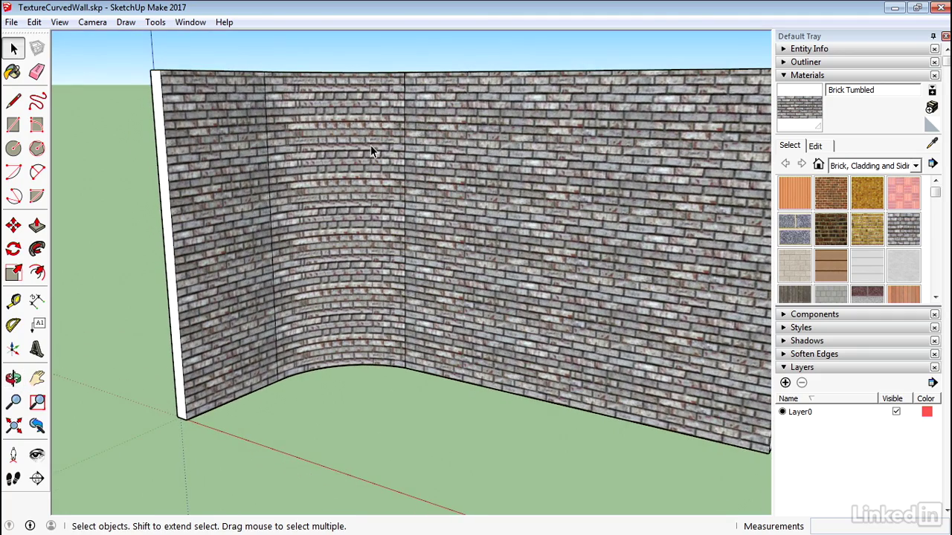
{"action": "middle_click_drag", "start_coordinate": [365, 181], "coordinate": [351, 294]}
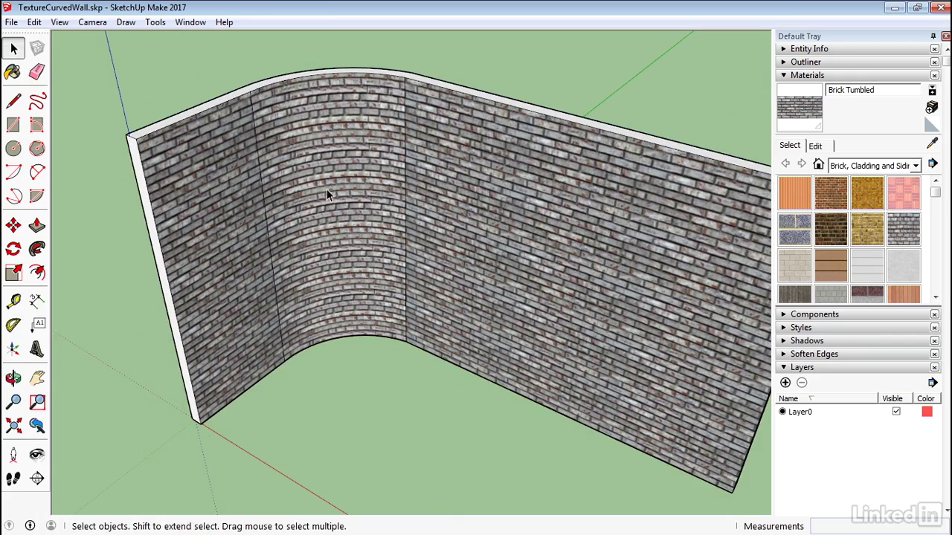
{"action": "middle_click_drag", "start_coordinate": [350, 240], "coordinate": [366, 181]}
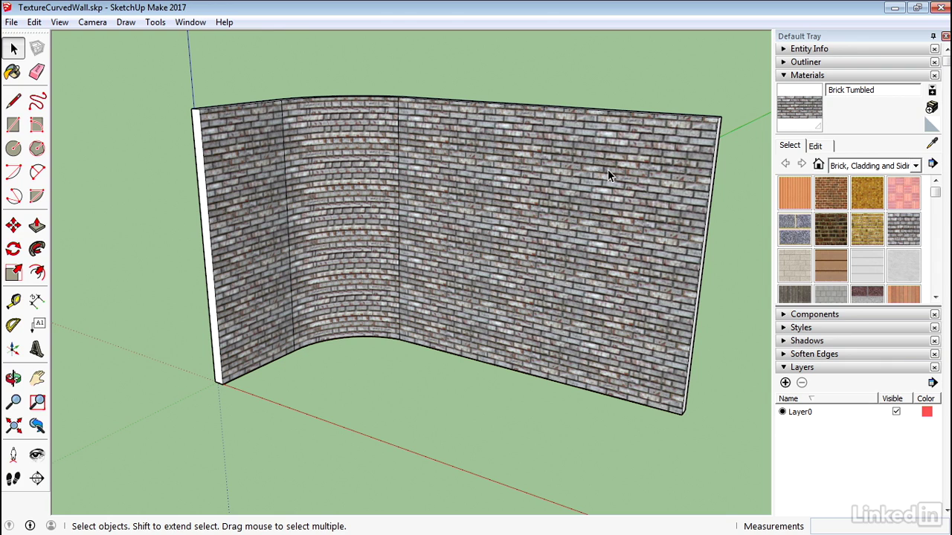
{"action": "left_click", "coordinate": [581, 194]}
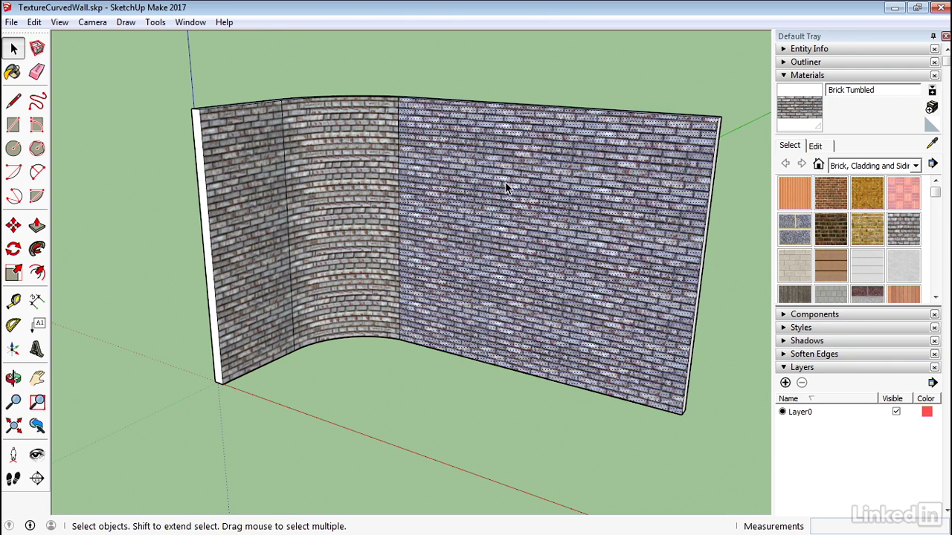
{"action": "right_click", "coordinate": [522, 171]}
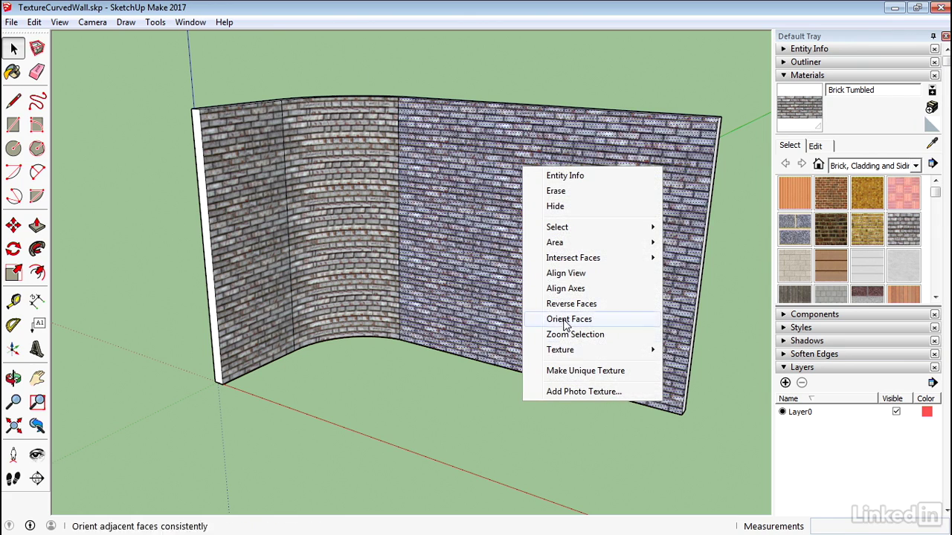
{"action": "mouse_move", "coordinate": [613, 355]}
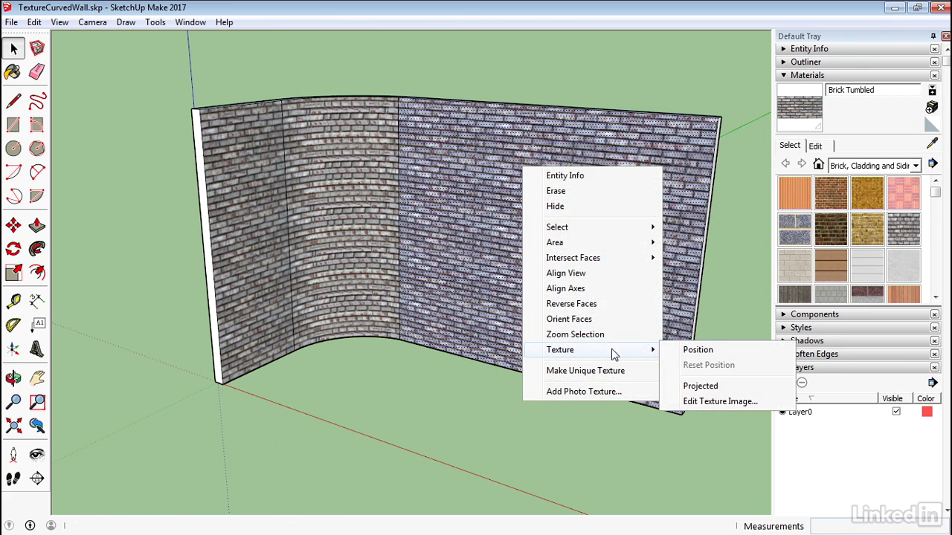
{"action": "left_click", "coordinate": [705, 352]}
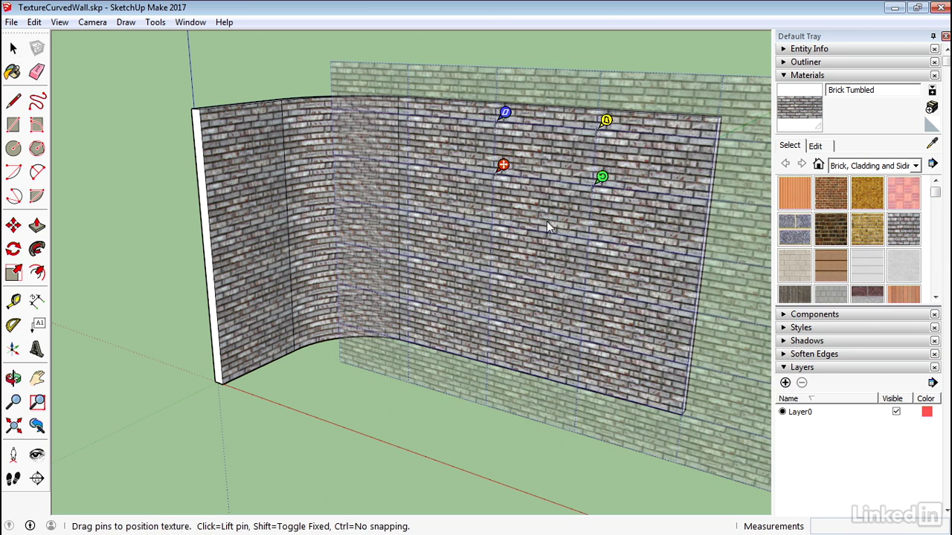
{"action": "left_click_drag", "start_coordinate": [442, 140], "coordinate": [442, 141]}
{"action": "left_click", "coordinate": [269, 52]}
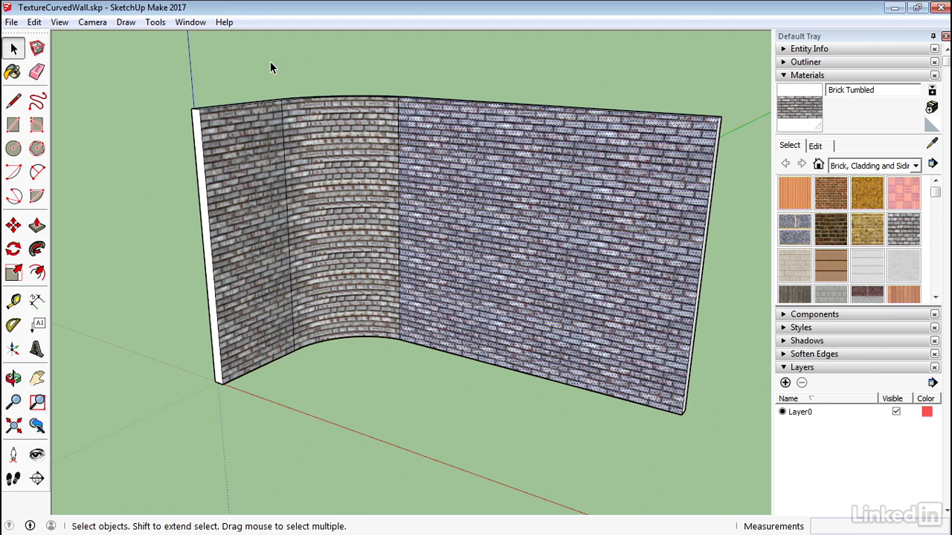
{"action": "left_click", "coordinate": [274, 78]}
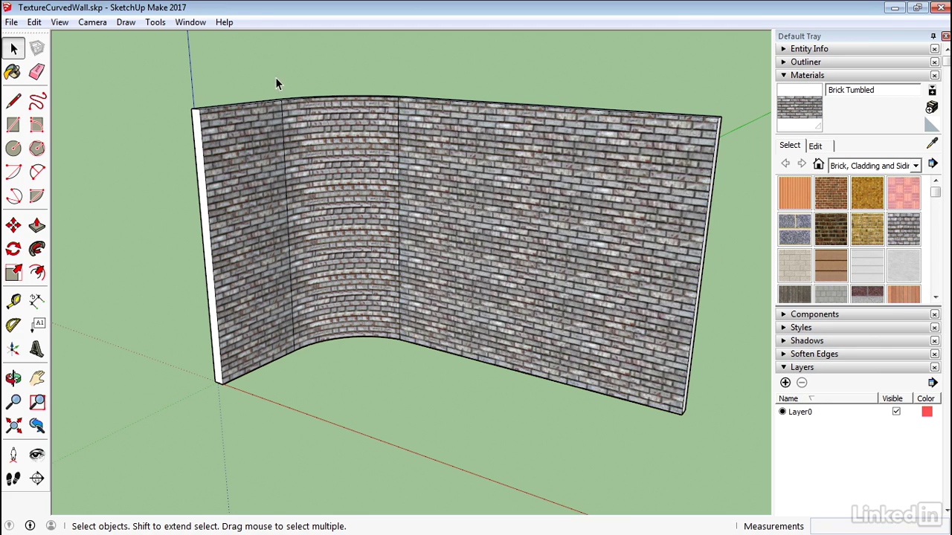
Turn on the display of hidden geometry for the curved wall
{"action": "left_click", "coordinate": [61, 22]}
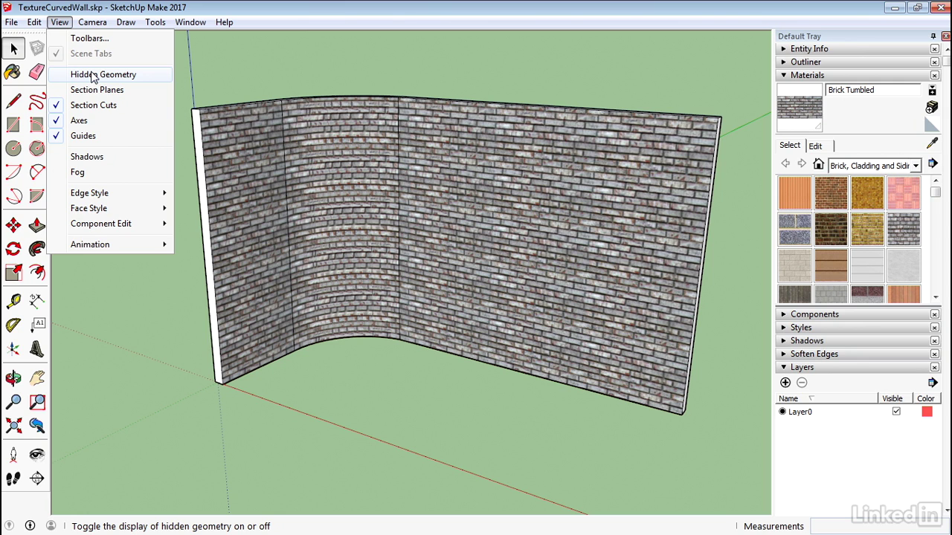
{"action": "left_click", "coordinate": [93, 76]}
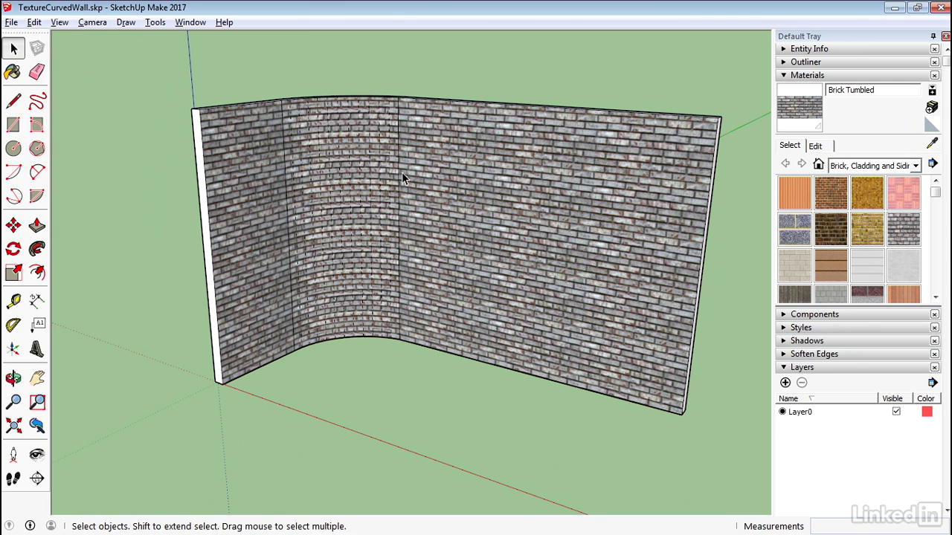
{"action": "middle_click_drag", "start_coordinate": [402, 172], "coordinate": [398, 212]}
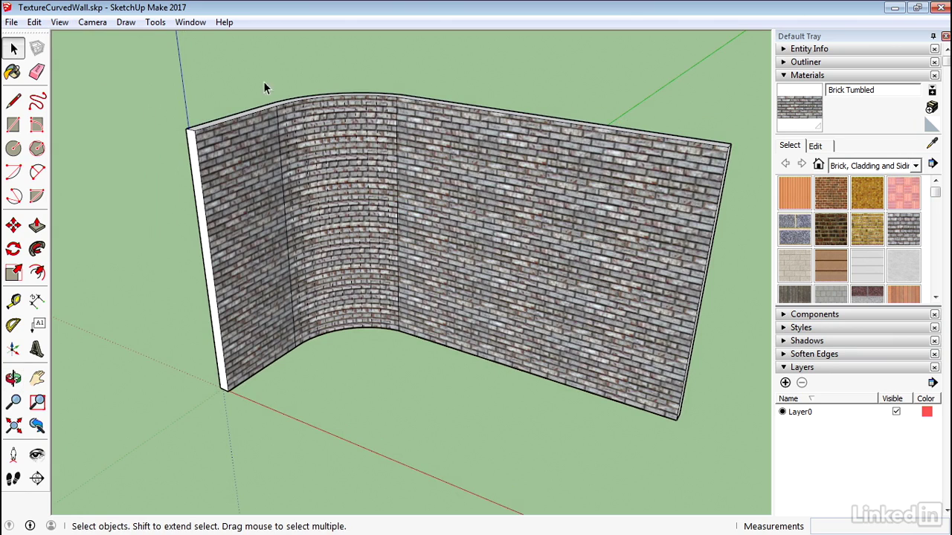
Set the face style to Shaded to examine the curve's segment lines, and return it to Shaded With Textures
{"action": "left_click", "coordinate": [59, 22]}
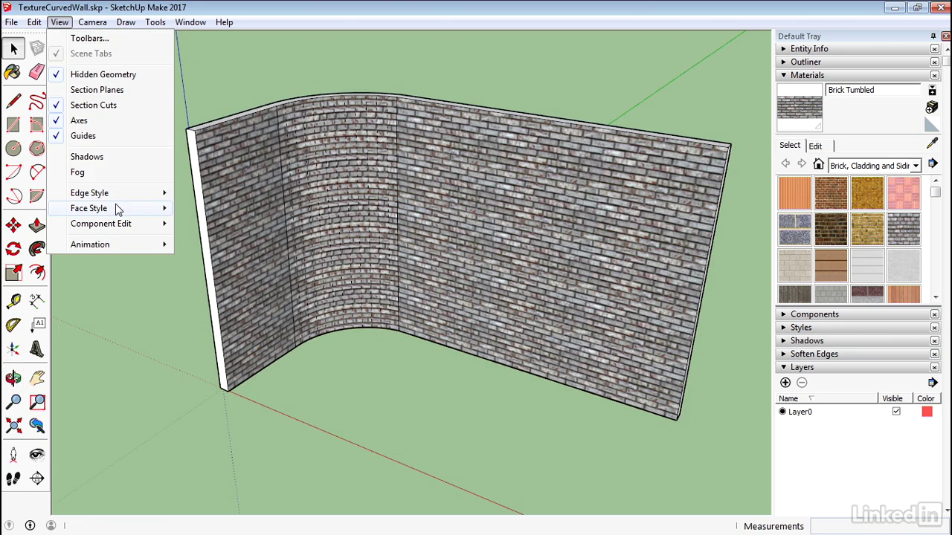
{"action": "mouse_move", "coordinate": [115, 210]}
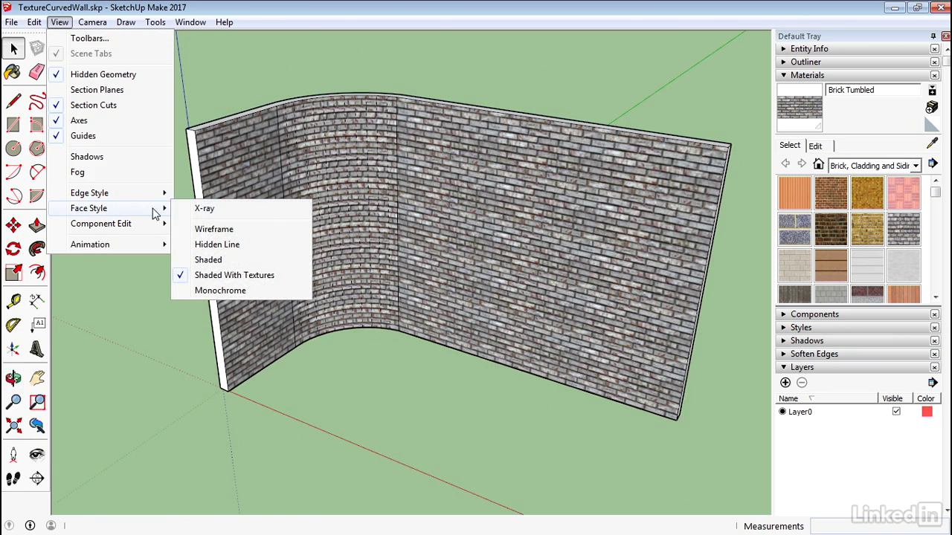
{"action": "left_click", "coordinate": [218, 259]}
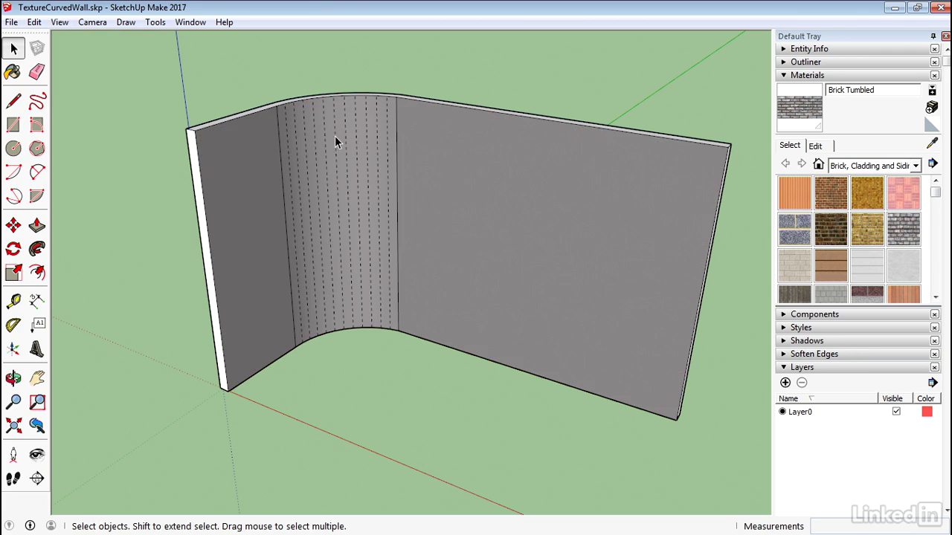
{"action": "left_click", "coordinate": [61, 22]}
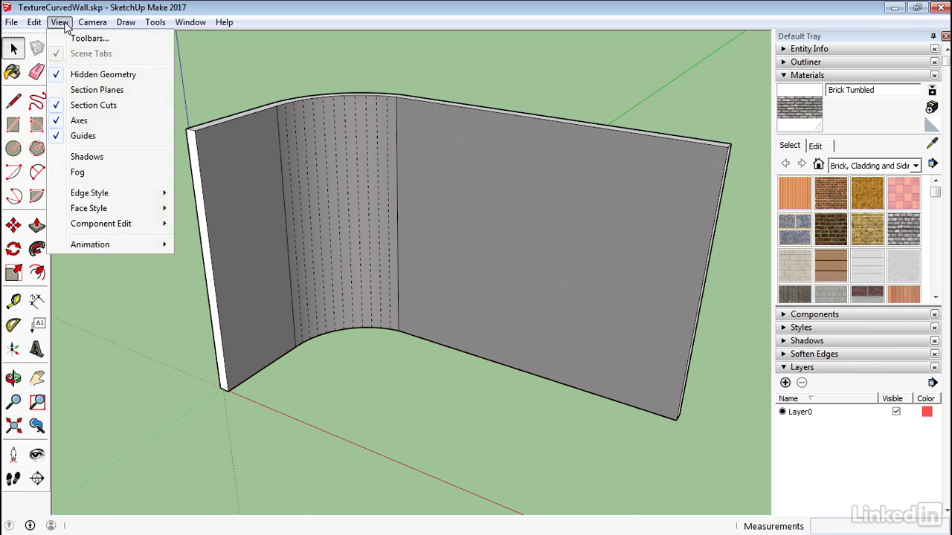
{"action": "mouse_move", "coordinate": [128, 211]}
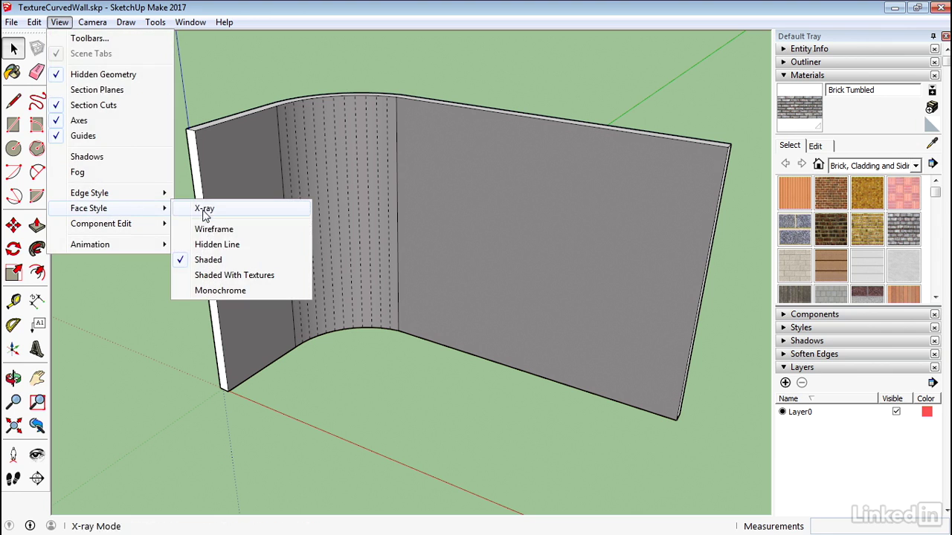
{"action": "left_click", "coordinate": [224, 276]}
{"action": "mouse_move", "coordinate": [394, 230]}
{"action": "middle_mouse_down"}
{"action": "mouse_move", "coordinate": [418, 175]}
{"action": "mouse_move", "coordinate": [420, 185]}
{"action": "middle_mouse_up"}
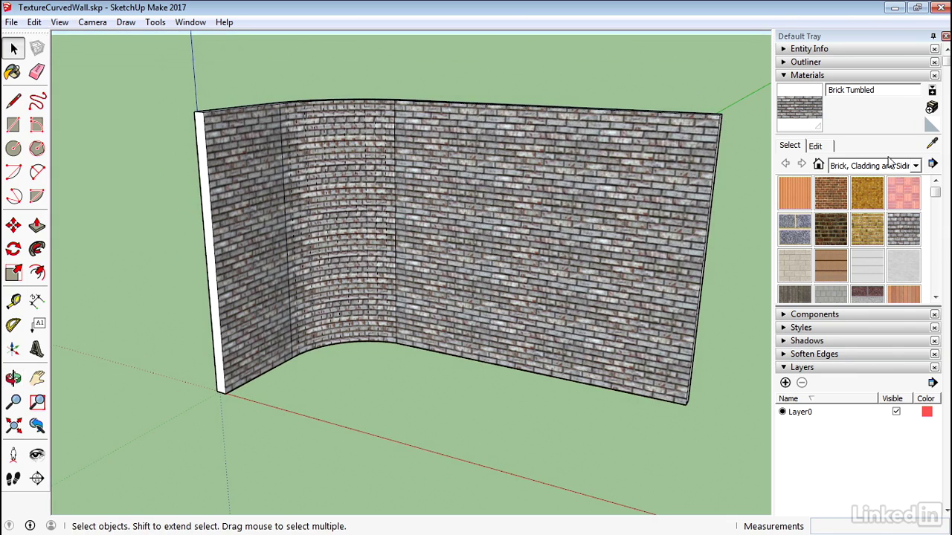
Sample the positioned brick texture from the long flat face and paint each curve segment in sequence, from that face to the short flat face
{"action": "left_click", "coordinate": [932, 143]}
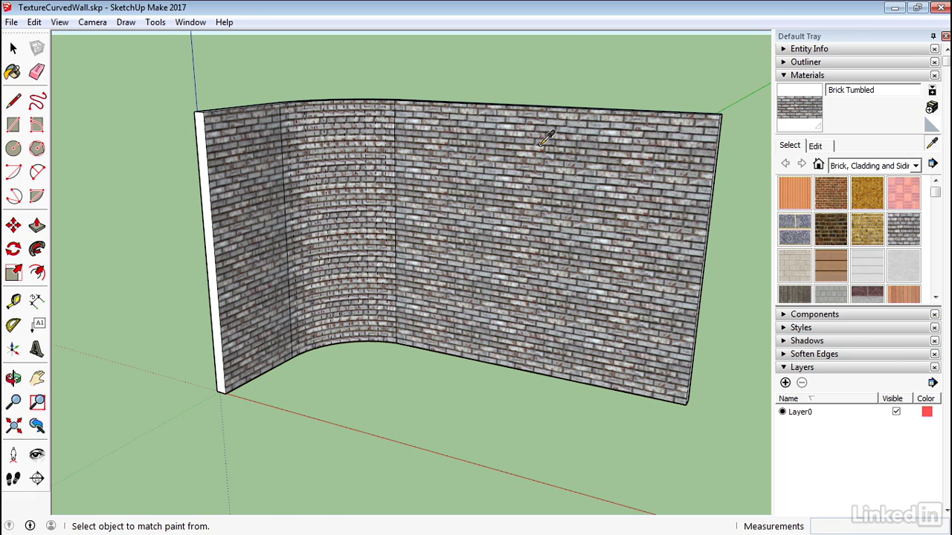
{"action": "left_click", "coordinate": [542, 145]}
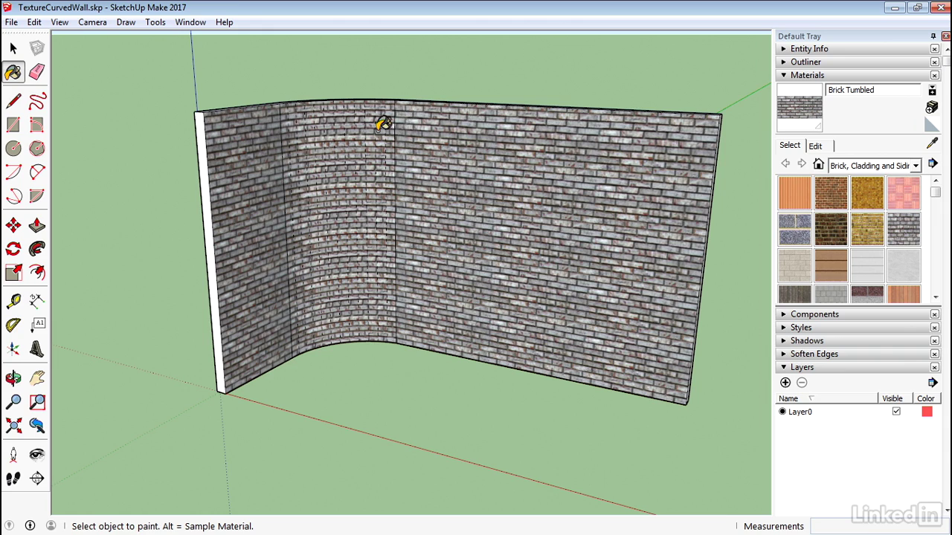
{"action": "scroll", "coordinate": [381, 125], "scroll_direction": "up", "scroll_amount": 2}
{"action": "scroll", "coordinate": [382, 123], "scroll_direction": "up", "scroll_amount": 2}
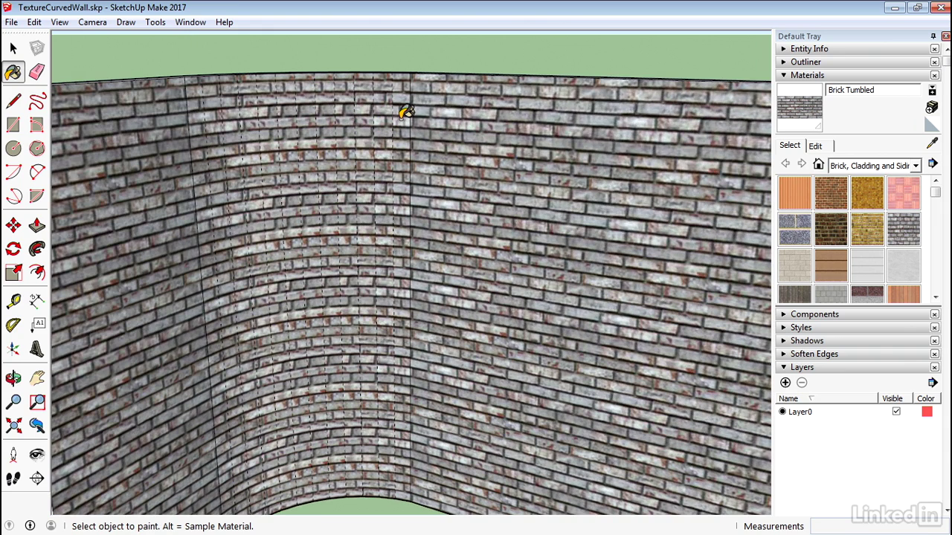
{"action": "left_click", "coordinate": [401, 117]}
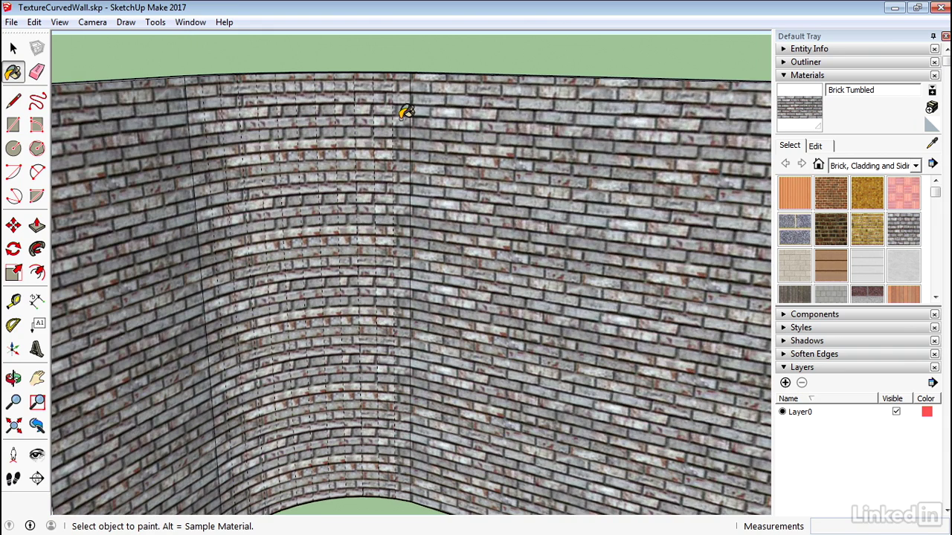
{"action": "left_click", "coordinate": [386, 106]}
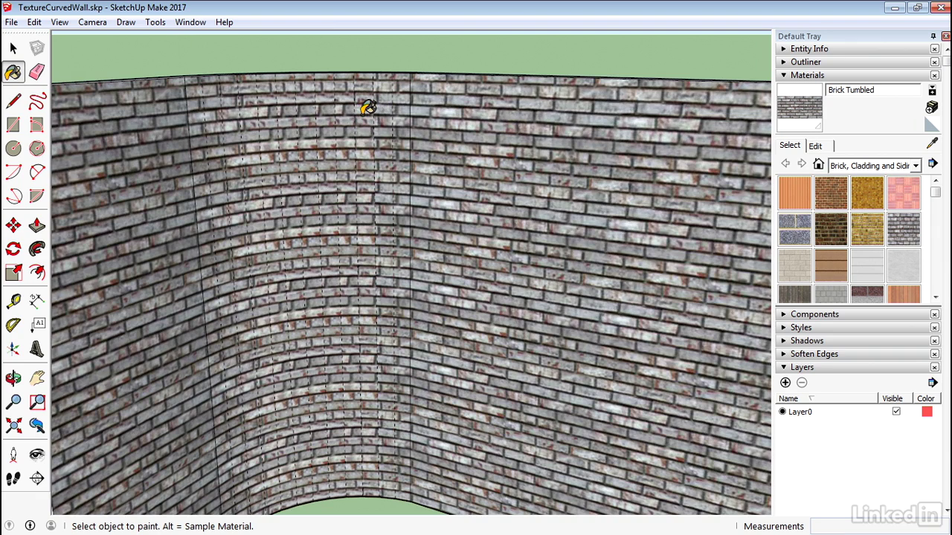
{"action": "left_click", "coordinate": [367, 109]}
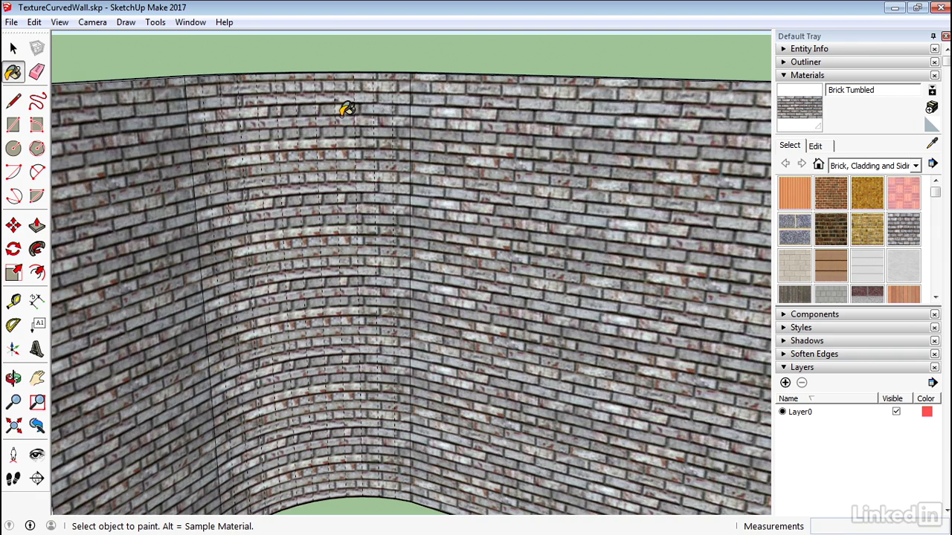
{"action": "left_click", "coordinate": [347, 109]}
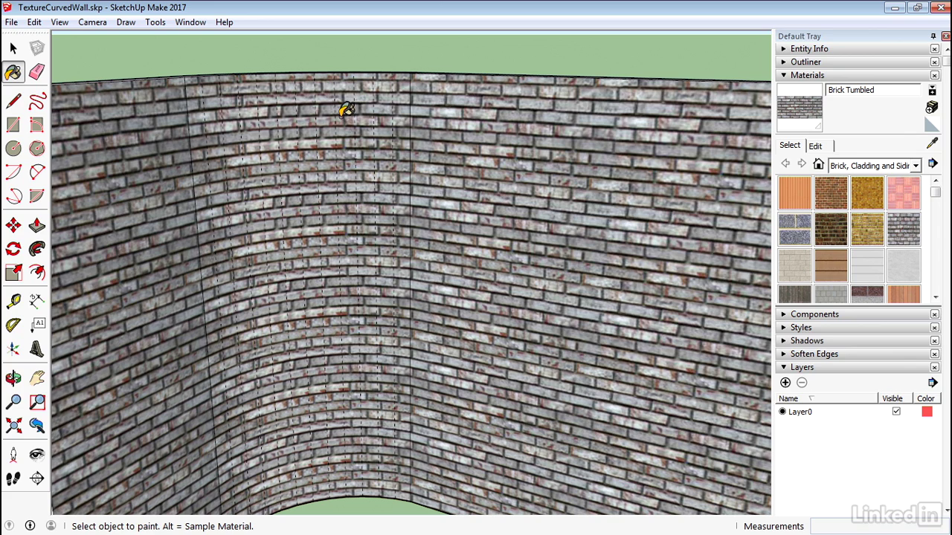
{"action": "left_click", "coordinate": [330, 110]}
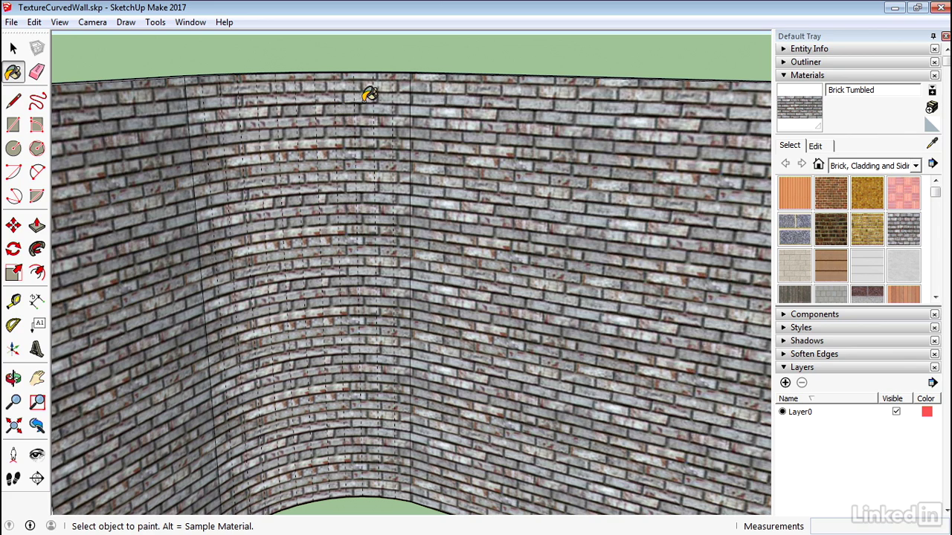
{"action": "left_click", "coordinate": [314, 95]}
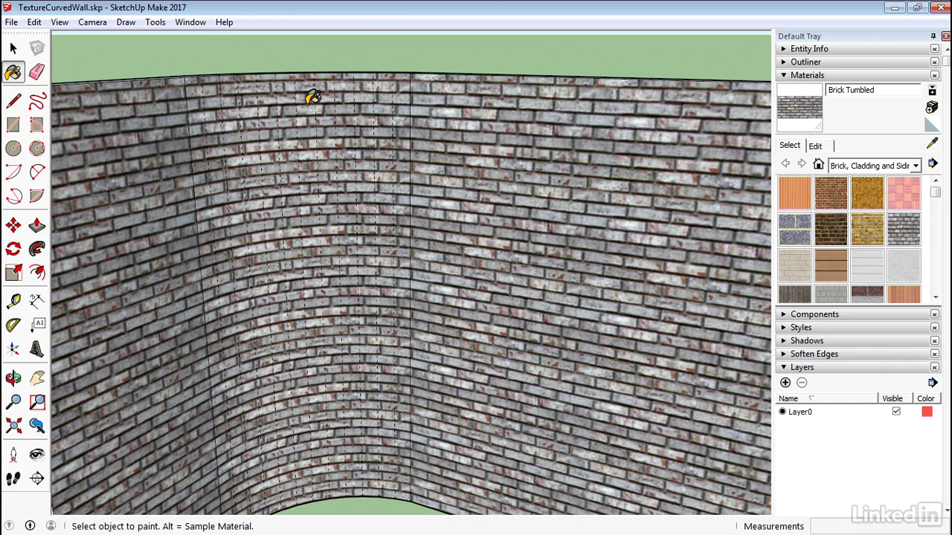
{"action": "left_click", "coordinate": [291, 104]}
{"action": "left_click", "coordinate": [263, 105]}
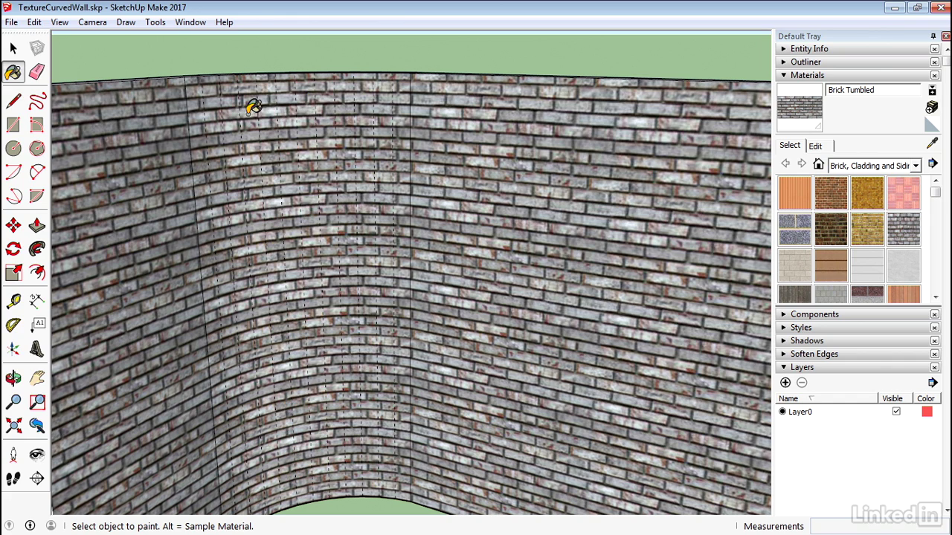
{"action": "left_click", "coordinate": [244, 107]}
{"action": "left_click", "coordinate": [226, 109]}
{"action": "left_click", "coordinate": [215, 113]}
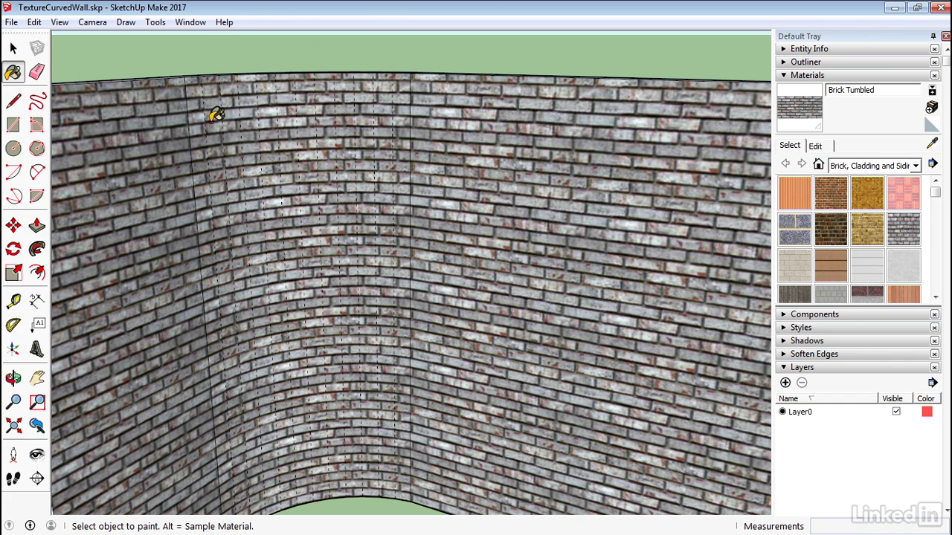
{"action": "left_click", "coordinate": [205, 118]}
Paint the wall's short flat front face with the sampled brick texture to continue the pattern from the curve
{"action": "scroll", "coordinate": [223, 186], "scroll_direction": "down", "scroll_amount": 4}
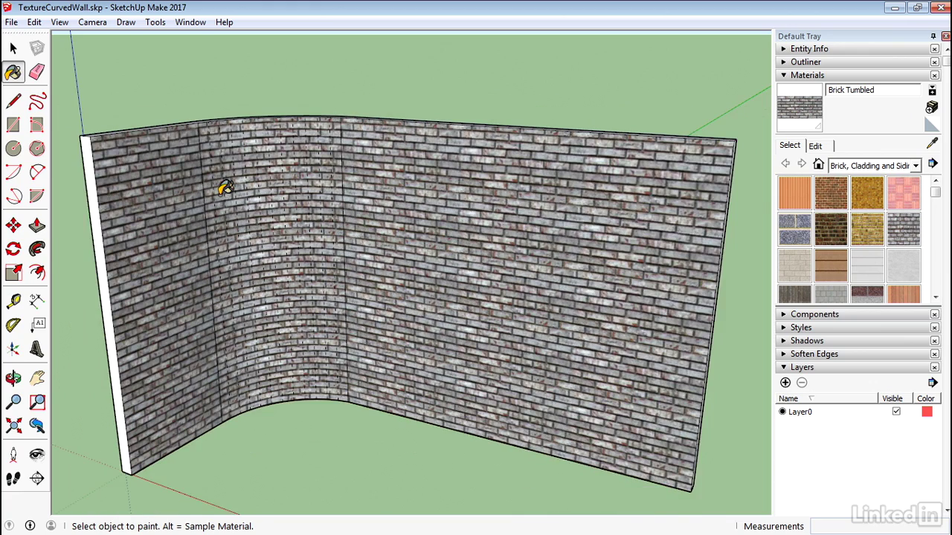
{"action": "middle_click_drag", "start_coordinate": [226, 187], "coordinate": [185, 153]}
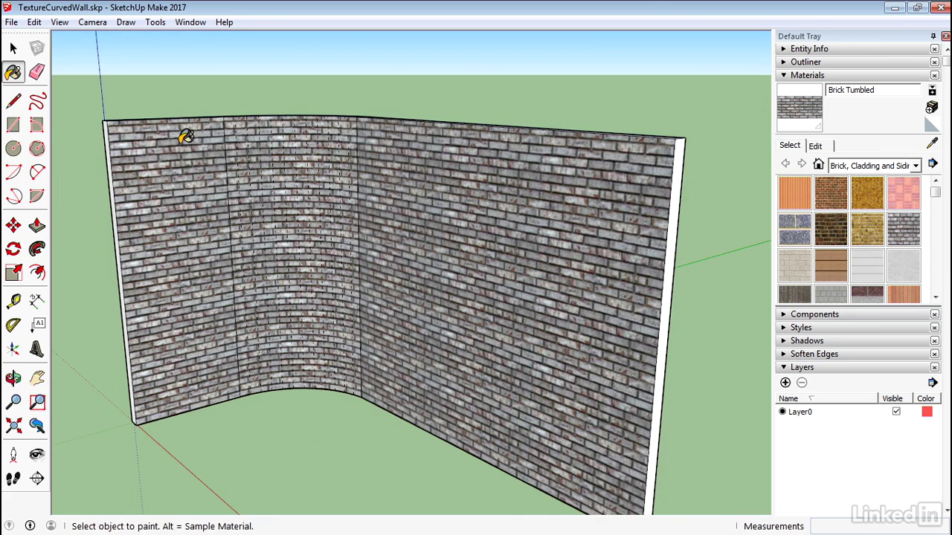
{"action": "left_click", "coordinate": [186, 136]}
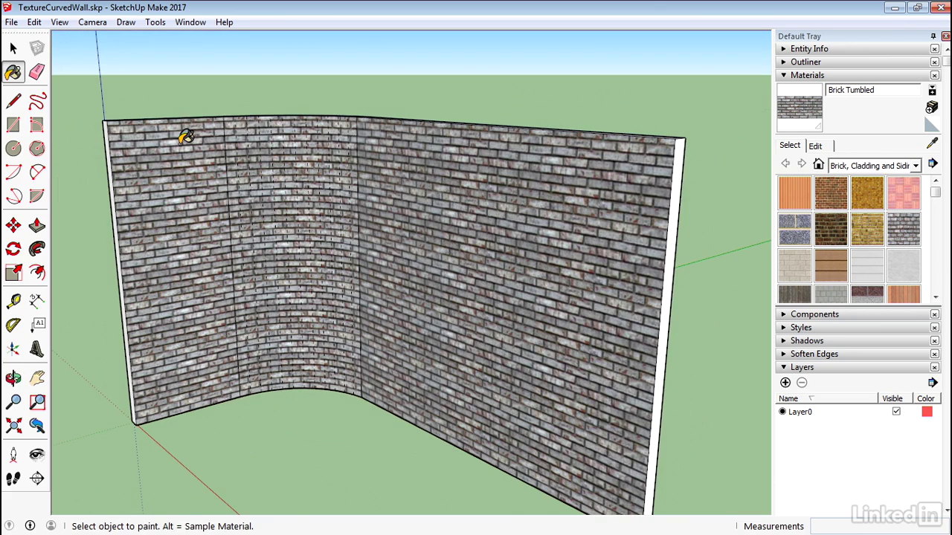
Exit painting, turn off the display of hidden geometry and examine the brick pattern across the whole wall
{"action": "key", "text": "space"}
{"action": "middle_click_drag", "start_coordinate": [262, 75], "coordinate": [391, 136]}
{"action": "left_click", "coordinate": [60, 22]}
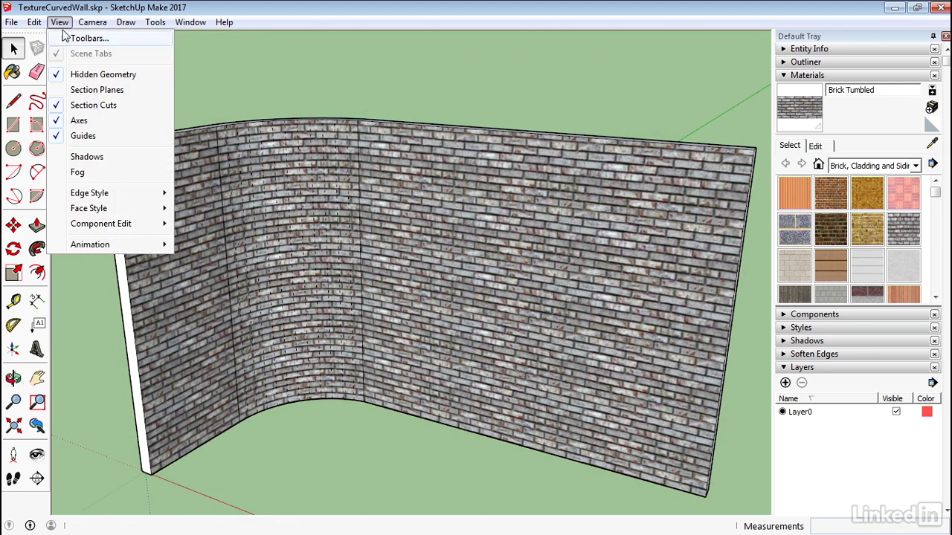
{"action": "left_click", "coordinate": [87, 75]}
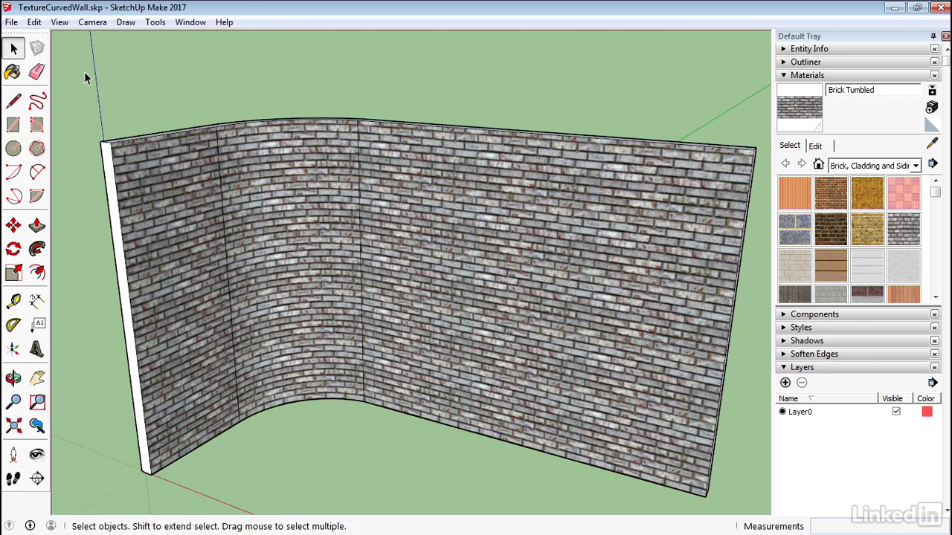
{"action": "mouse_move", "coordinate": [309, 174]}
{"action": "middle_mouse_down"}
{"action": "mouse_move", "coordinate": [298, 229]}
{"action": "mouse_move", "coordinate": [277, 262]}
{"action": "mouse_move", "coordinate": [299, 141]}
{"action": "mouse_move", "coordinate": [307, 186]}
{"action": "middle_mouse_up"}
{"action": "scroll", "coordinate": [281, 261], "scroll_direction": "down", "scroll_amount": 3}
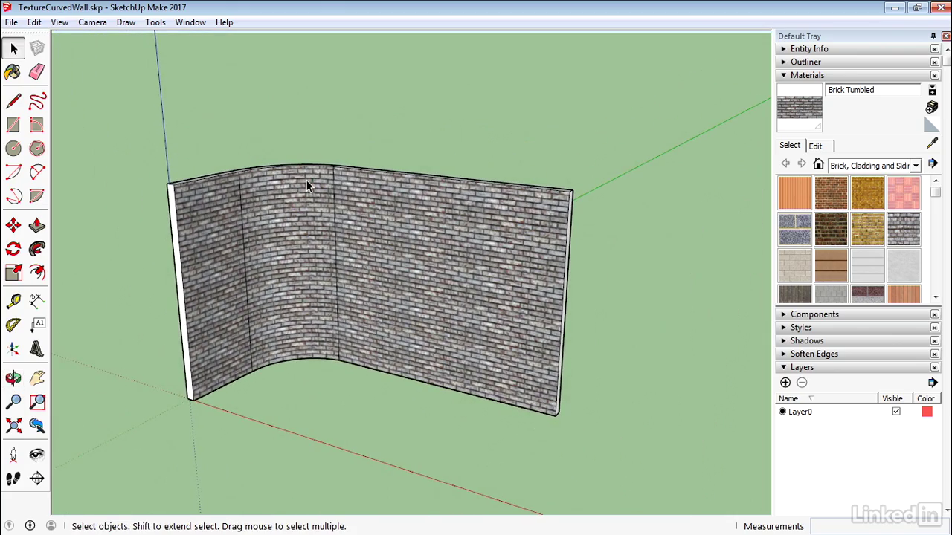
{"action": "key", "text": "h"}
{"action": "left_click_drag", "start_coordinate": [309, 213], "coordinate": [323, 159]}
{"action": "scroll", "coordinate": [320, 162], "scroll_direction": "up", "scroll_amount": 2}
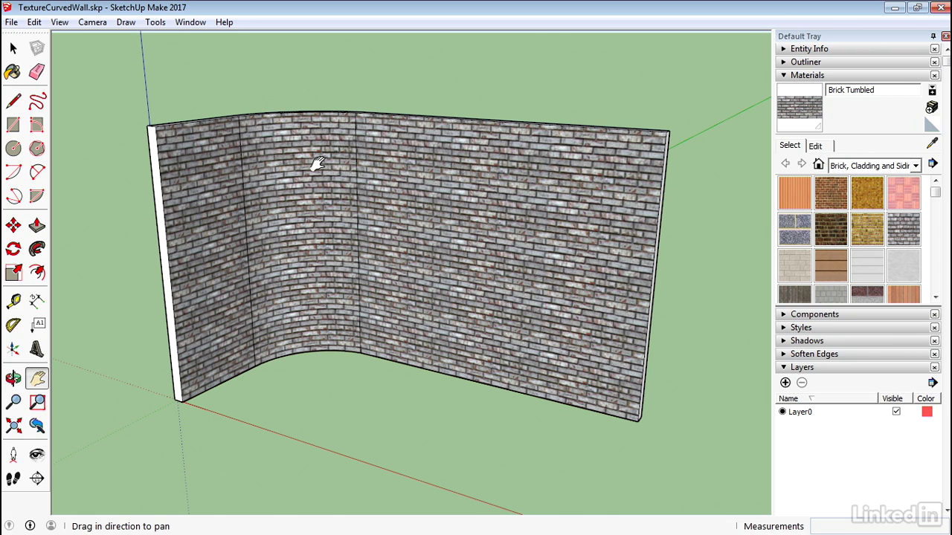